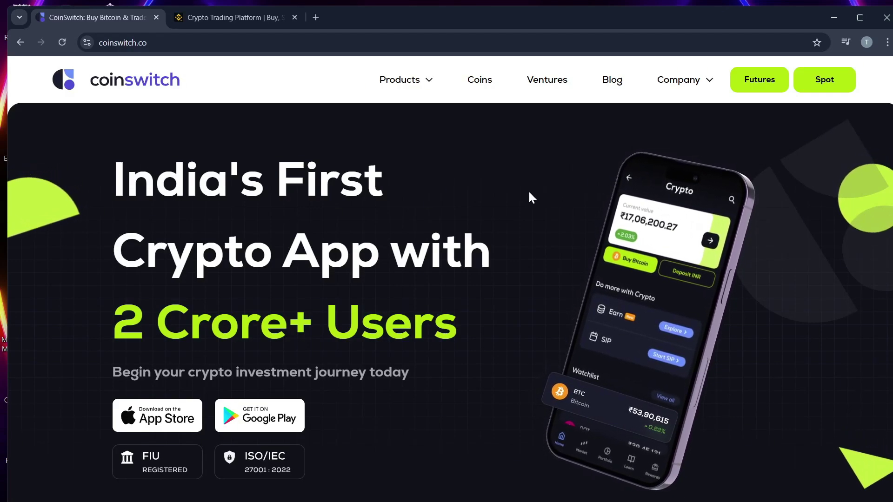
- Glance at the Binance.US homepage, then return to the CoinSwitch homepage
{"action": "left_click", "coordinate": [187, 18]}
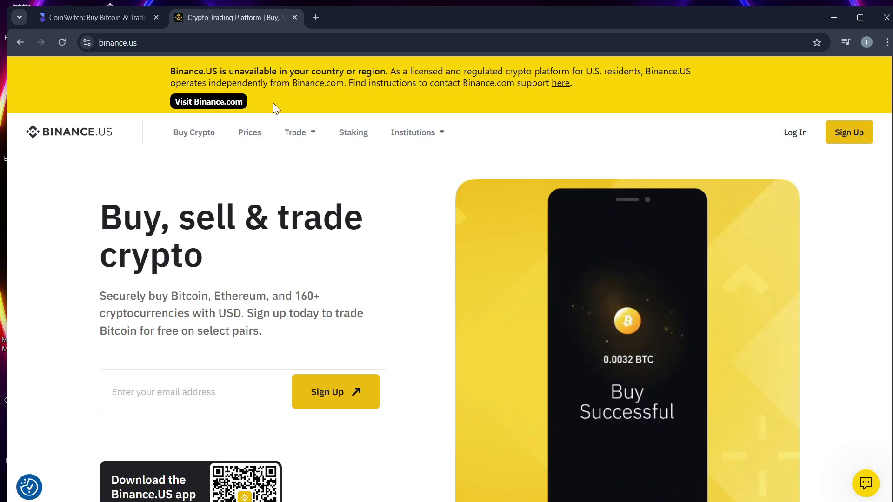
{"action": "left_click", "coordinate": [58, 20]}
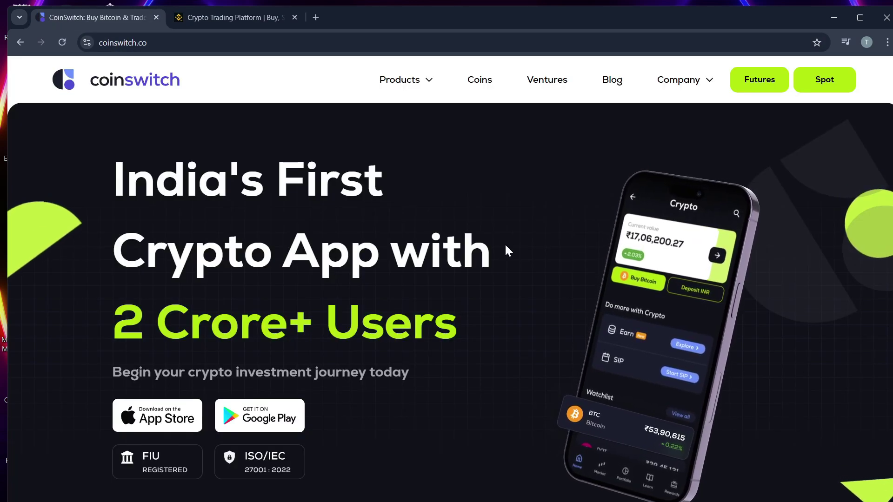
{"action": "scroll", "coordinate": [508, 240], "scroll_direction": "down", "scroll_amount": 5}
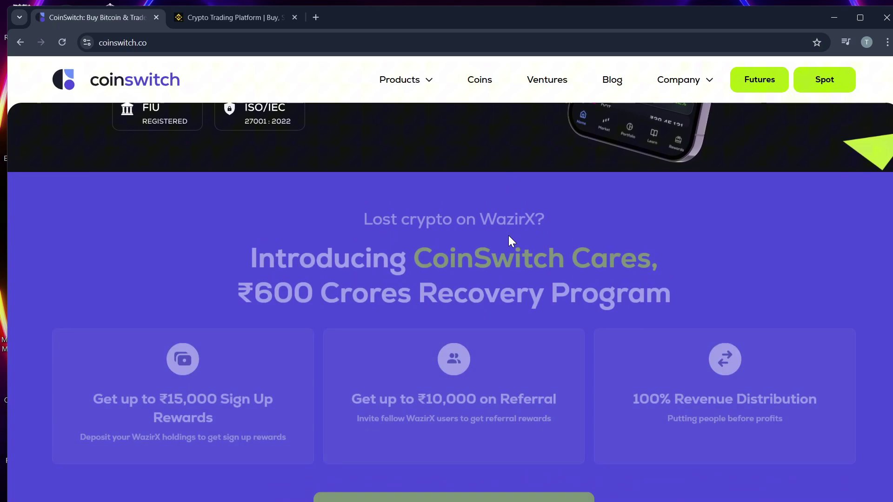
{"action": "scroll", "coordinate": [509, 238], "scroll_direction": "down", "scroll_amount": 3}
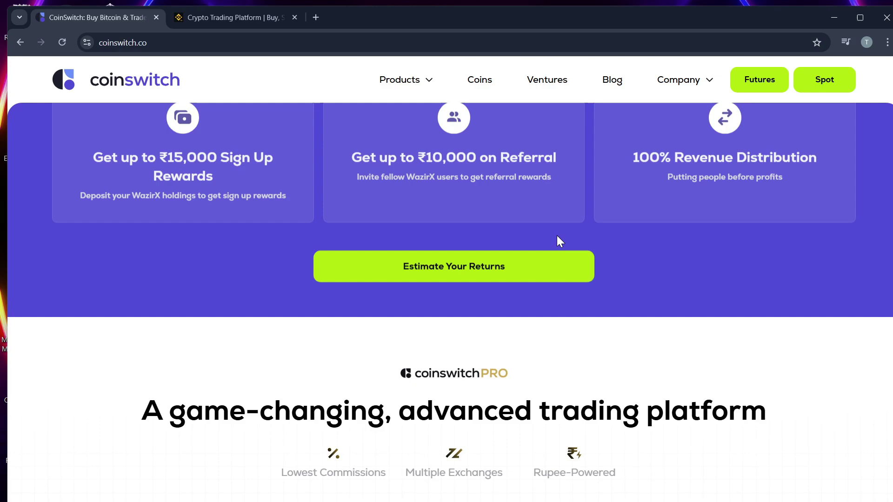
{"action": "scroll", "coordinate": [558, 238], "scroll_direction": "up", "scroll_amount": 1}
{"action": "scroll", "coordinate": [555, 244], "scroll_direction": "down", "scroll_amount": 2}
{"action": "scroll", "coordinate": [556, 246], "scroll_direction": "down", "scroll_amount": 2}
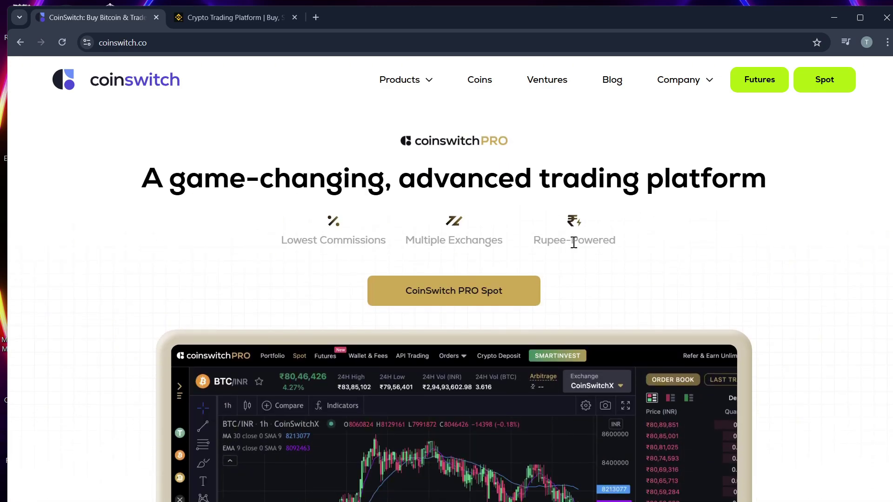
{"action": "scroll", "coordinate": [574, 242], "scroll_direction": "down", "scroll_amount": 2}
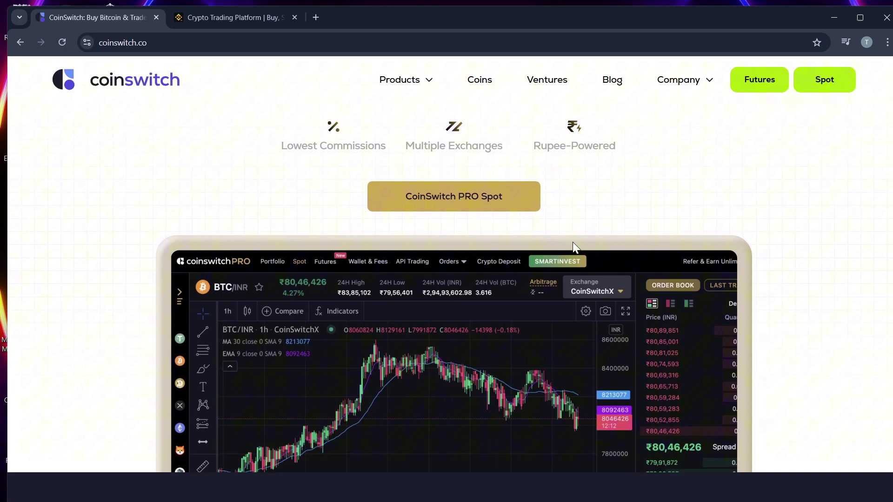
{"action": "scroll", "coordinate": [574, 245], "scroll_direction": "down", "scroll_amount": 1}
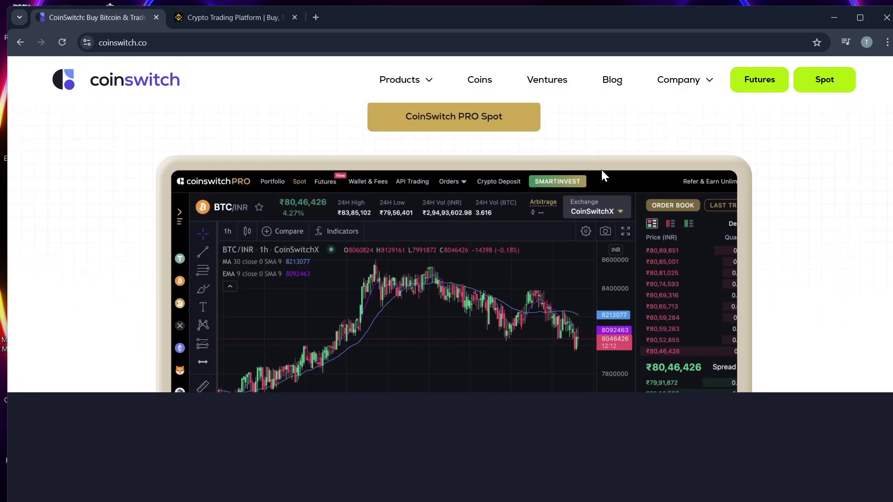
- Bring up the Binance.US homepage to browse toward its 'Buy crypto from $1' section
{"action": "left_click", "coordinate": [220, 21]}
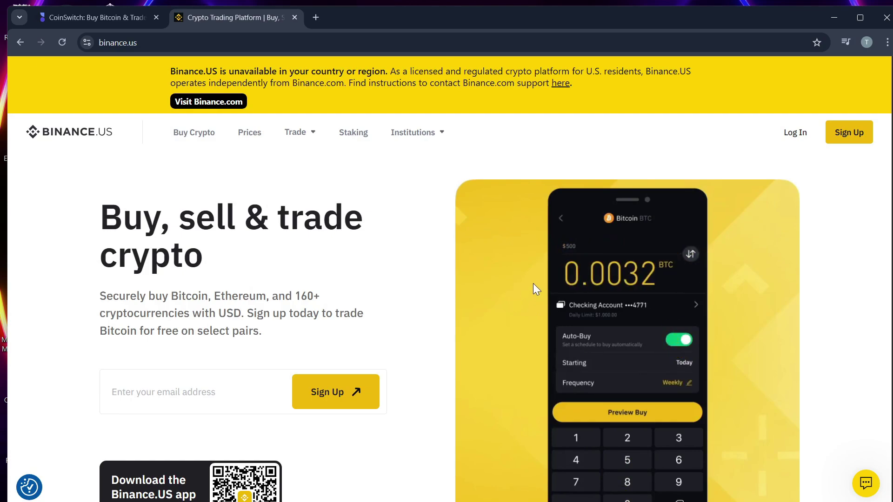
{"action": "scroll", "coordinate": [533, 283], "scroll_direction": "down", "scroll_amount": 3}
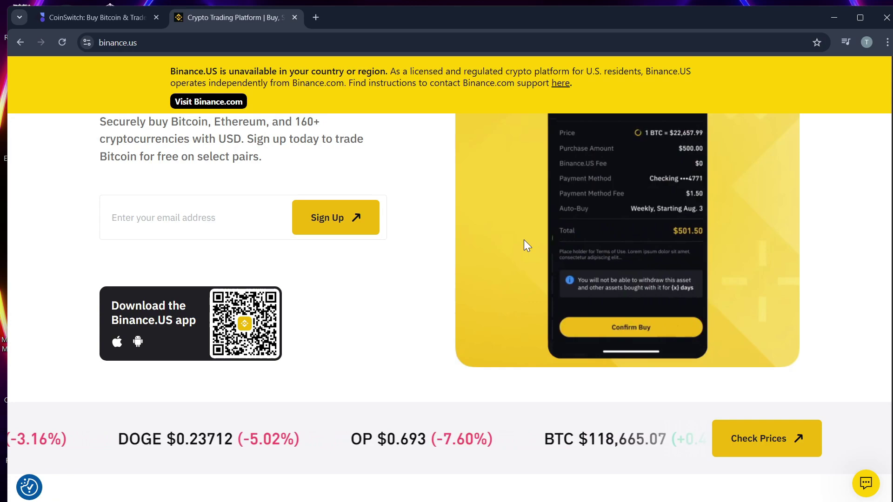
{"action": "scroll", "coordinate": [524, 244], "scroll_direction": "down", "scroll_amount": 5}
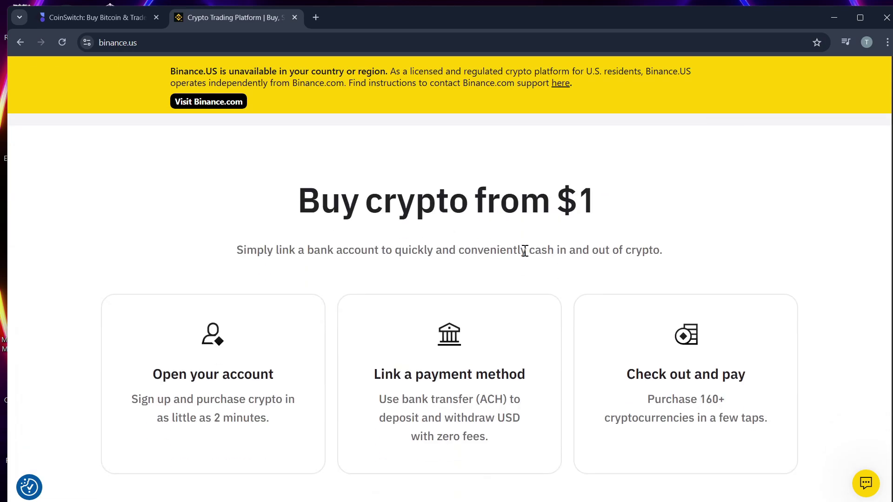
- Return to CoinSwitch to browse its trends, security and three-step investing sections
{"action": "left_click", "coordinate": [114, 21]}
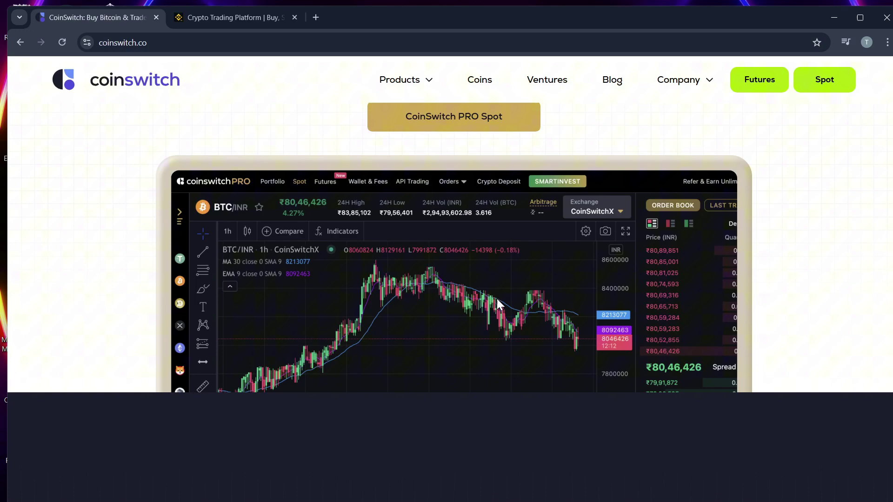
{"action": "scroll", "coordinate": [497, 299], "scroll_direction": "down", "scroll_amount": 4}
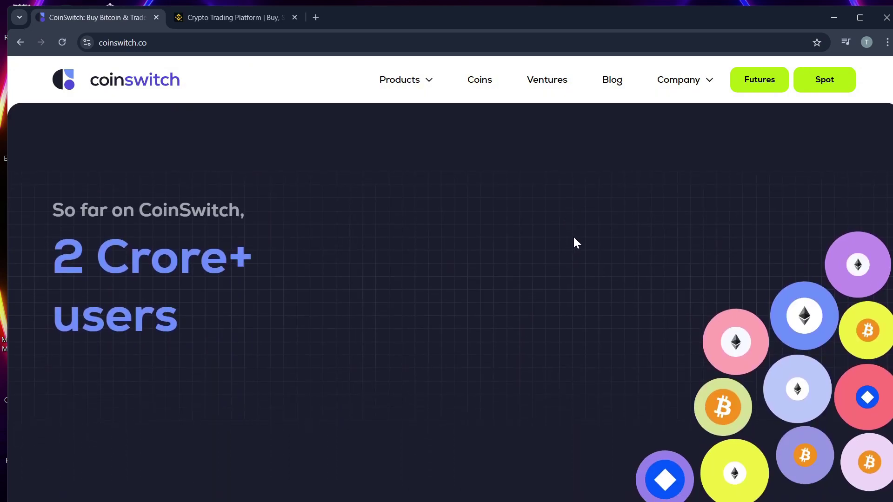
{"action": "scroll", "coordinate": [575, 241], "scroll_direction": "down", "scroll_amount": 2}
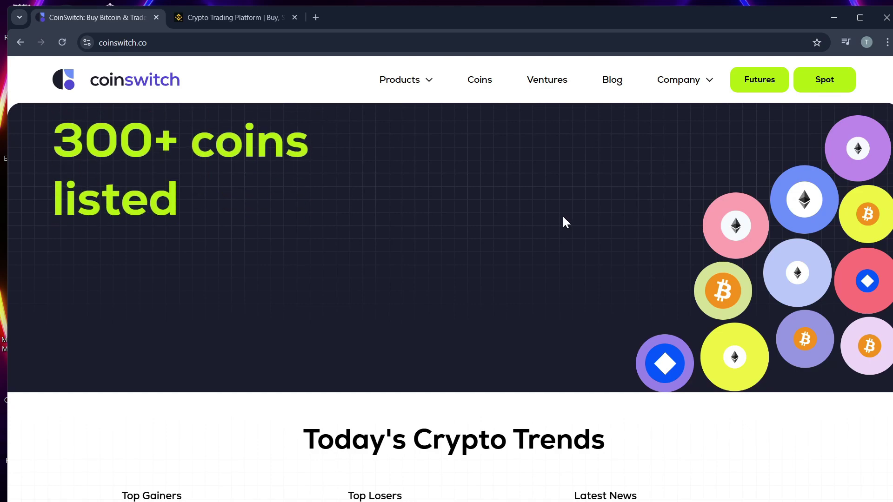
{"action": "scroll", "coordinate": [564, 222], "scroll_direction": "down", "scroll_amount": 2}
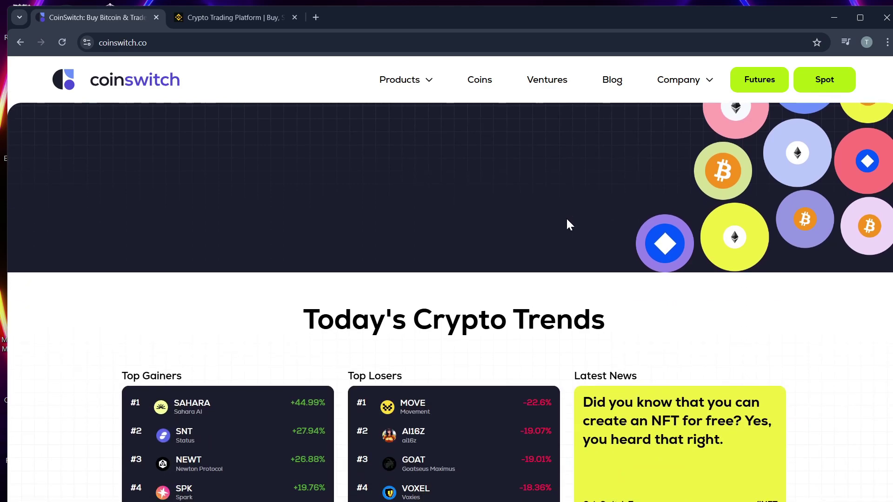
{"action": "scroll", "coordinate": [567, 223], "scroll_direction": "down", "scroll_amount": 2}
{"action": "scroll", "coordinate": [568, 220], "scroll_direction": "down", "scroll_amount": 2}
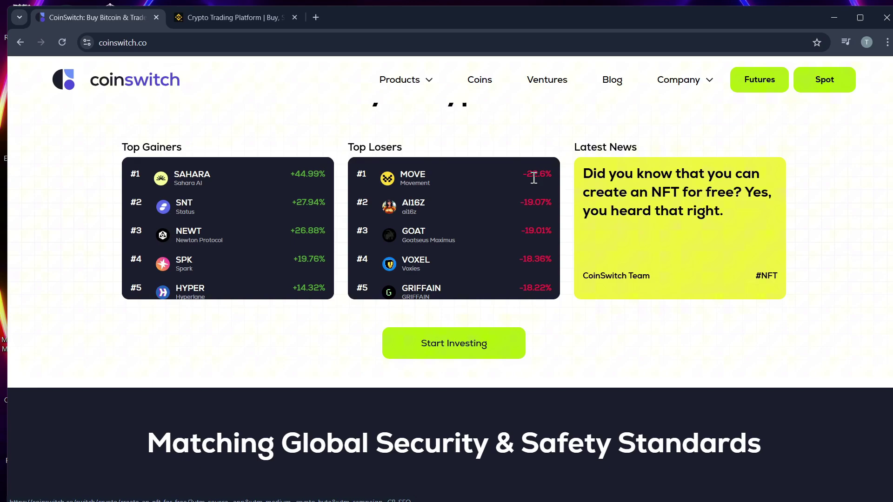
{"action": "scroll", "coordinate": [496, 192], "scroll_direction": "down", "scroll_amount": 1}
{"action": "scroll", "coordinate": [539, 259], "scroll_direction": "down", "scroll_amount": 1}
{"action": "scroll", "coordinate": [561, 240], "scroll_direction": "down", "scroll_amount": 2}
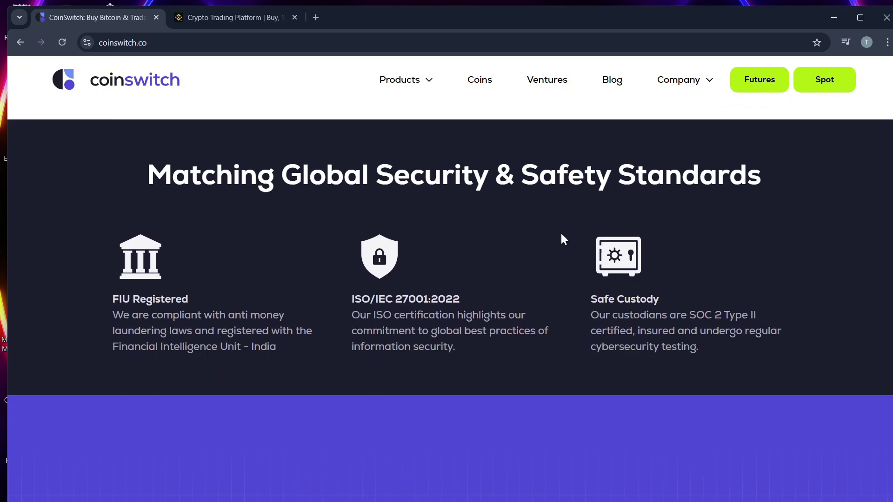
{"action": "scroll", "coordinate": [554, 219], "scroll_direction": "down", "scroll_amount": 3}
{"action": "scroll", "coordinate": [483, 245], "scroll_direction": "up", "scroll_amount": 6}
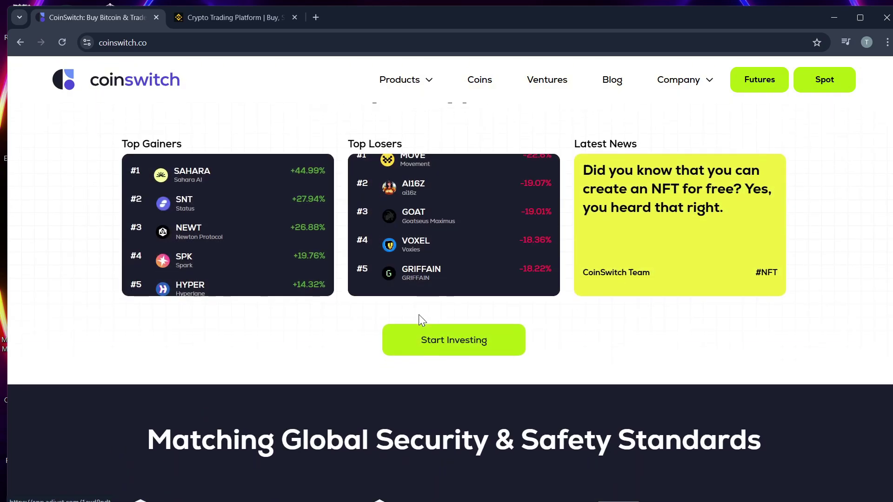
{"action": "scroll", "coordinate": [419, 314], "scroll_direction": "down", "scroll_amount": 5}
{"action": "scroll", "coordinate": [437, 281], "scroll_direction": "down", "scroll_amount": 3}
{"action": "scroll", "coordinate": [434, 268], "scroll_direction": "down", "scroll_amount": 3}
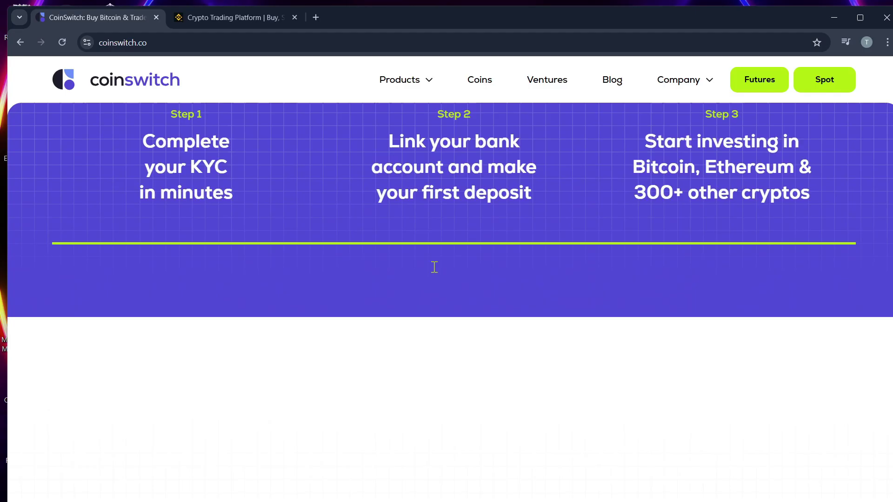